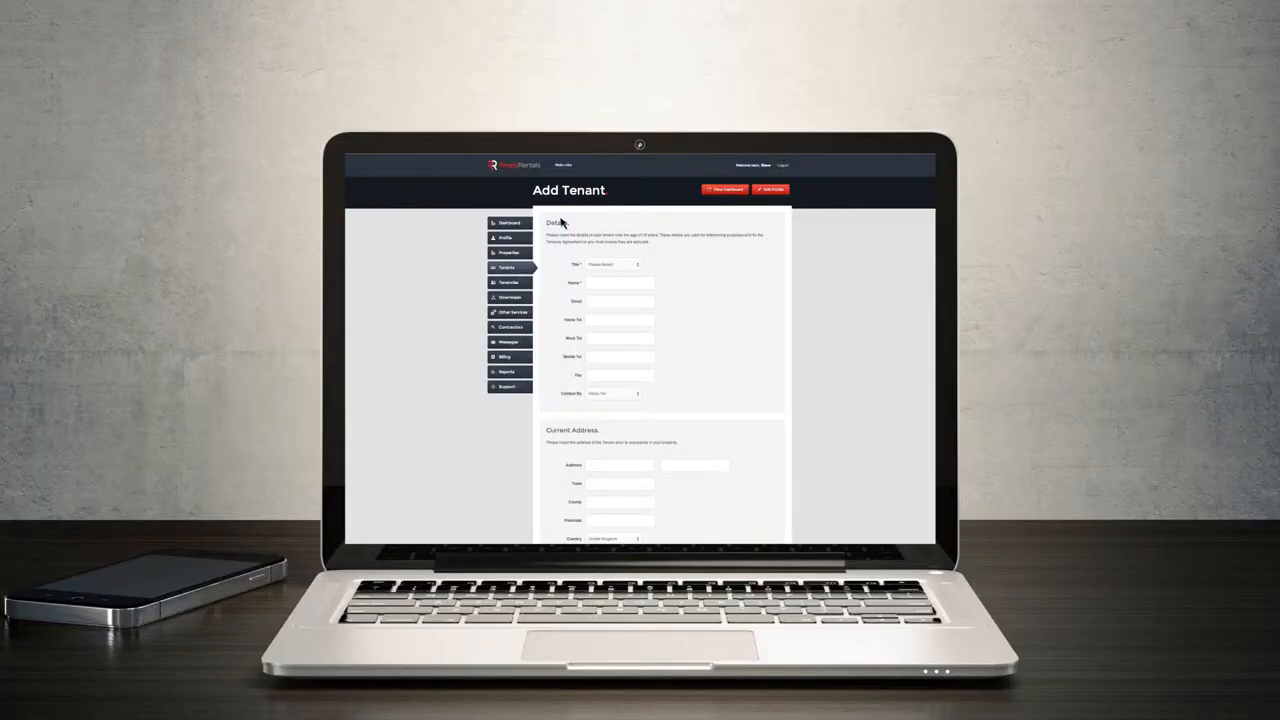
Step: Bring up the Add Tenancy form with its tenancy details and checklist
left_click(510, 283)
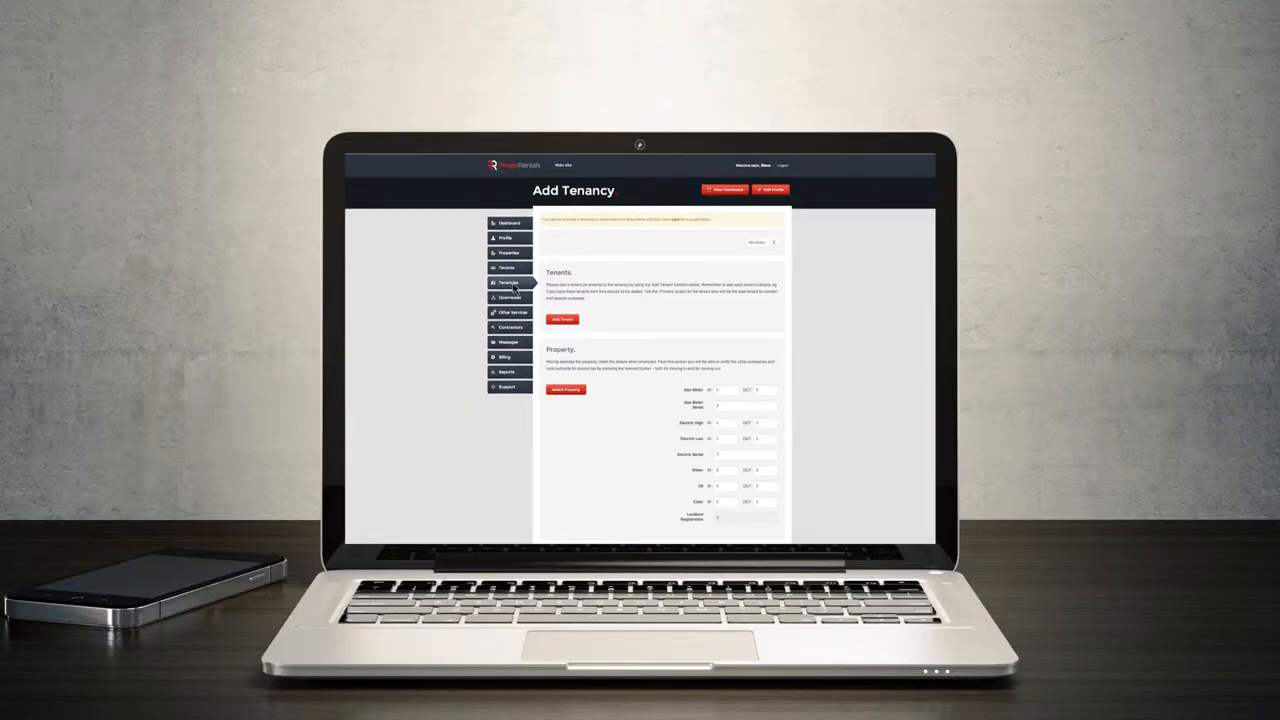
scroll(515, 289, "down", 8)
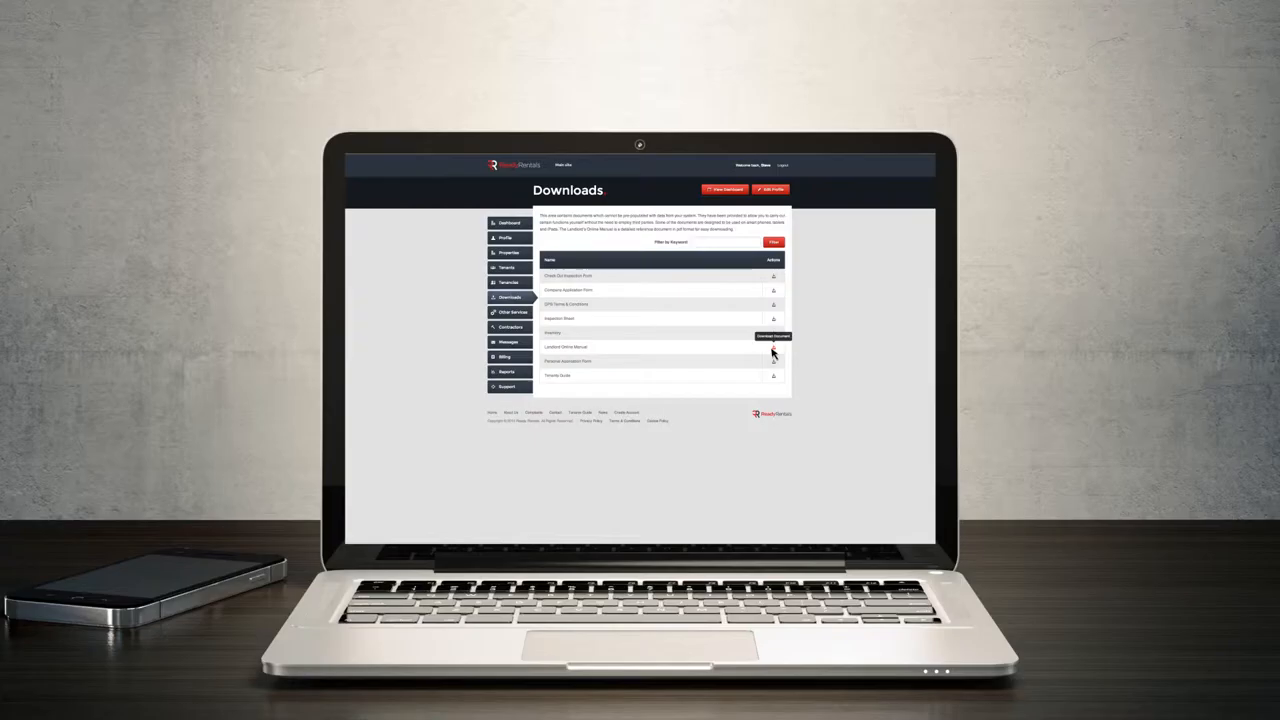
left_click(510, 222)
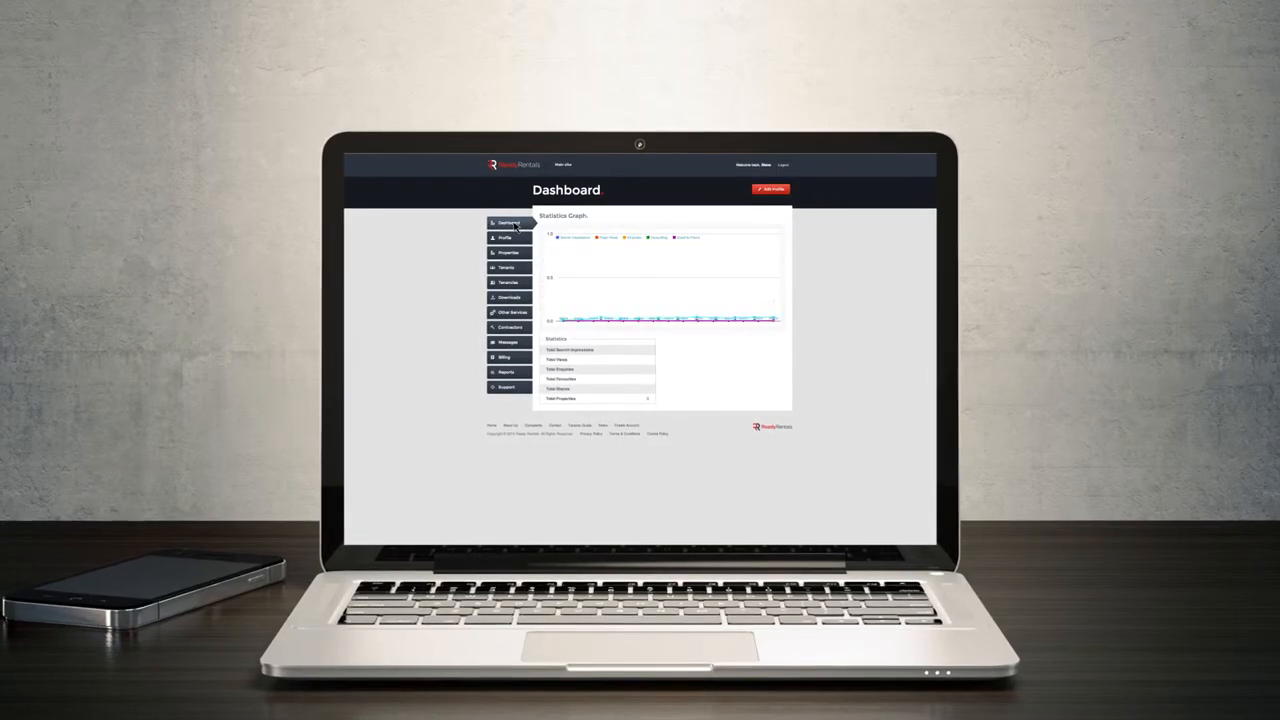